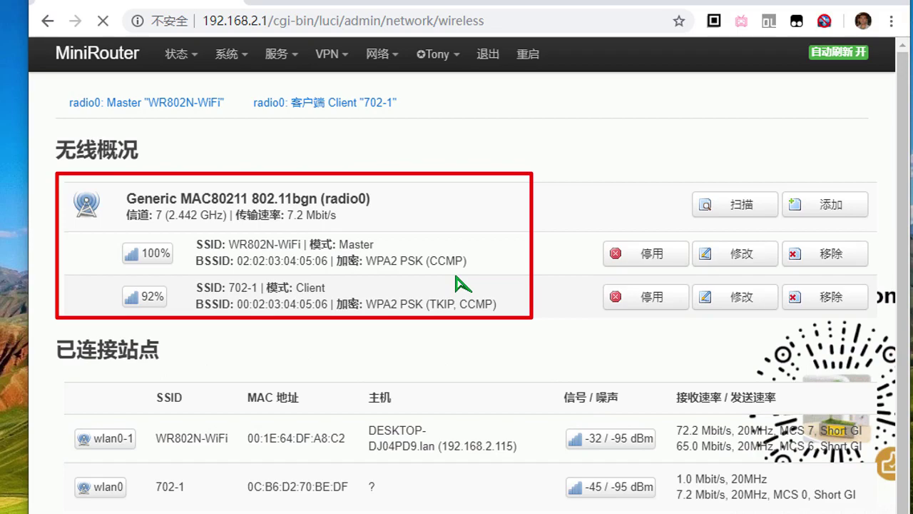
Ping openwrt.org over IPv4 from the network diagnostics page, examine the replies, and open the router's status overview.
{"action": "left_click", "coordinate": [277, 54]}
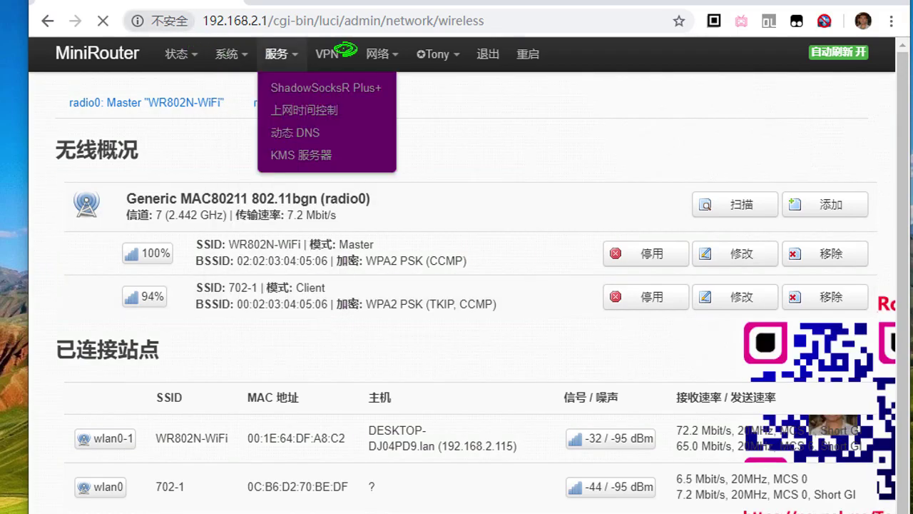
{"action": "mouse_move", "coordinate": [378, 54]}
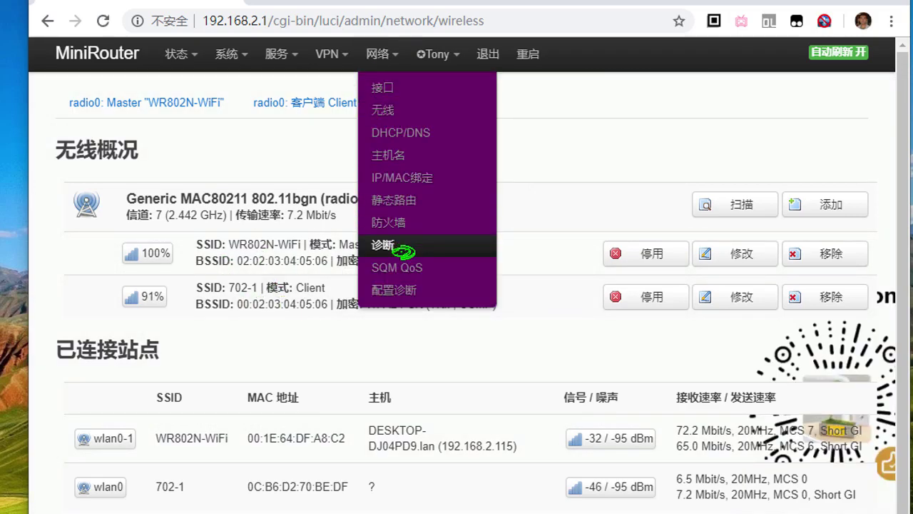
{"action": "left_click", "coordinate": [418, 251]}
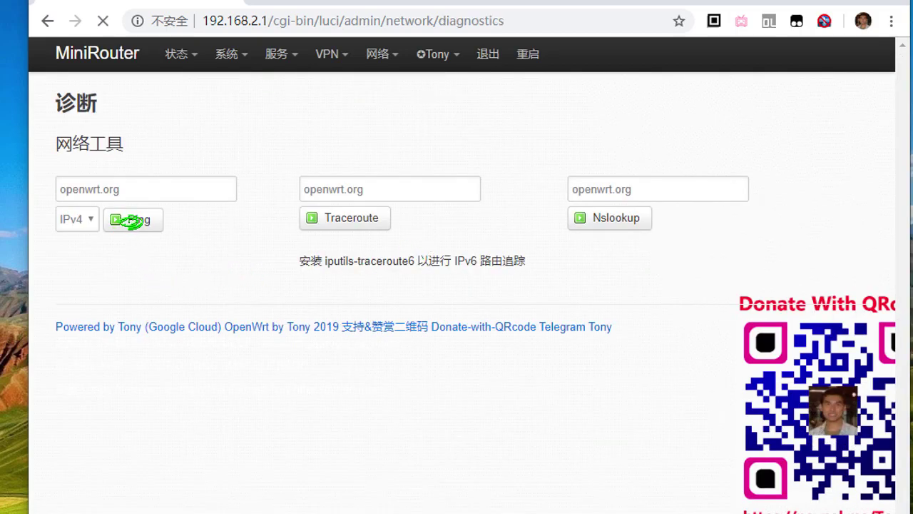
{"action": "left_click", "coordinate": [131, 221]}
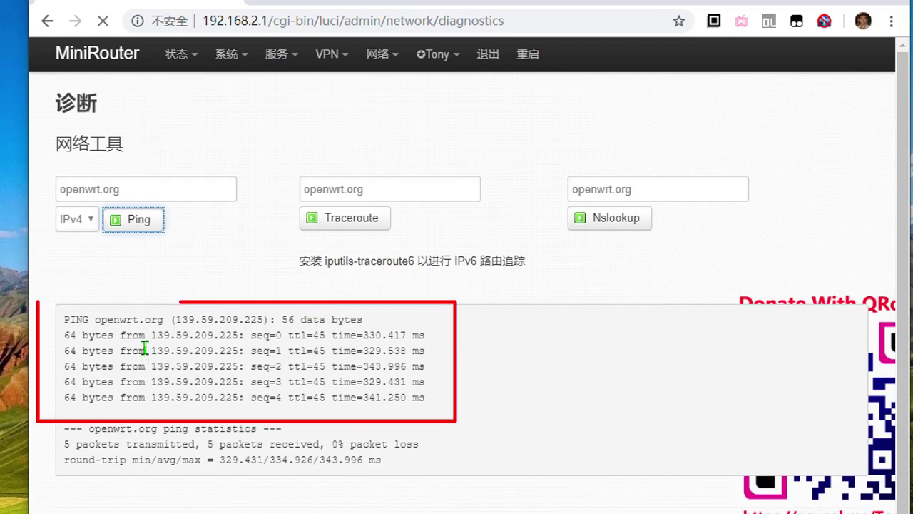
{"action": "left_click_drag", "start_coordinate": [150, 350], "coordinate": [356, 369]}
{"action": "left_click", "coordinate": [253, 385]}
{"action": "left_click_drag", "start_coordinate": [164, 350], "coordinate": [303, 428]}
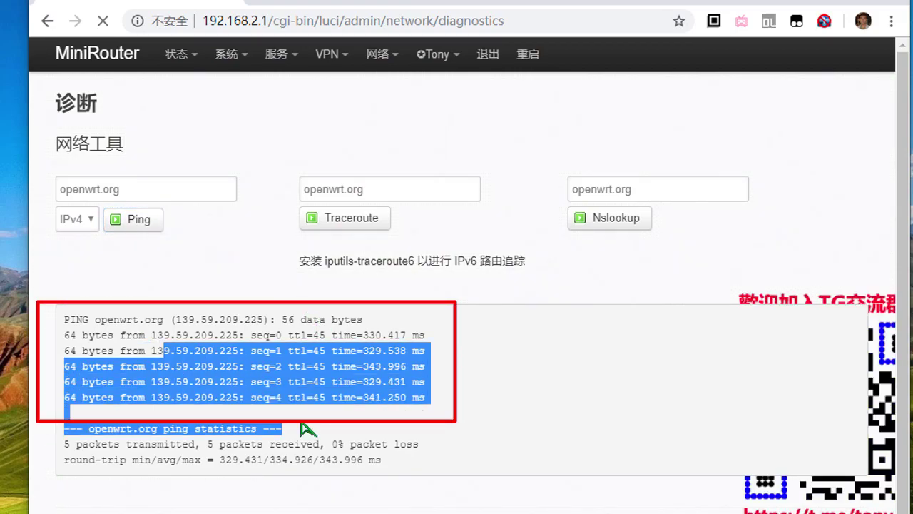
{"action": "left_click", "coordinate": [372, 441]}
{"action": "mouse_move", "coordinate": [180, 53]}
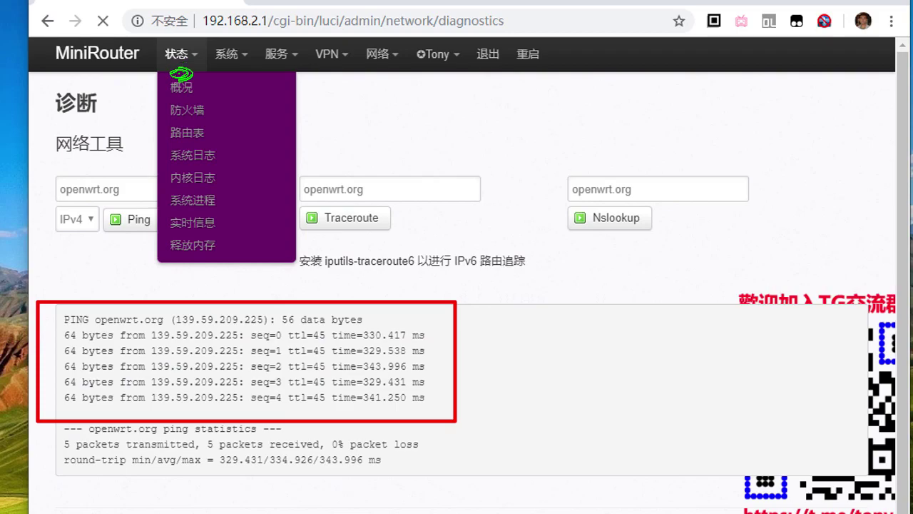
{"action": "left_click", "coordinate": [182, 86]}
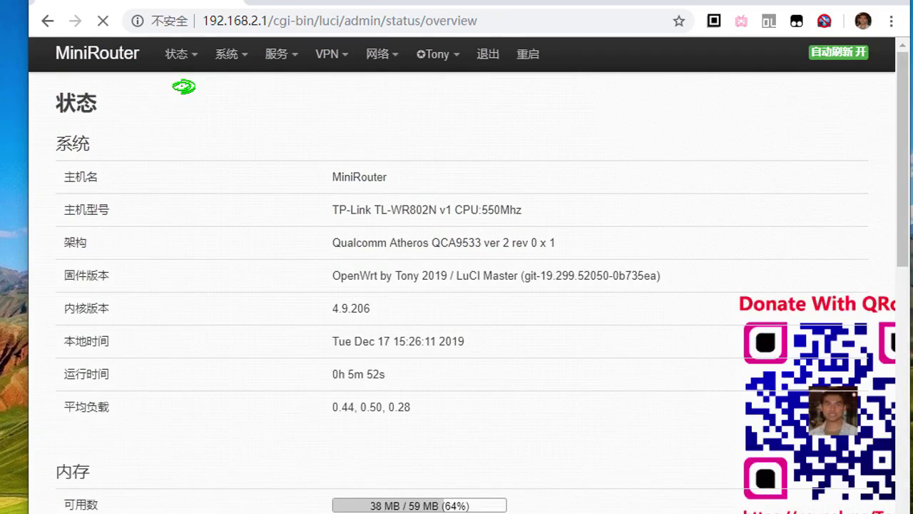
Add a new server node to the server node list of the ShadowSocksR Plus+ service.
{"action": "mouse_move", "coordinate": [278, 53]}
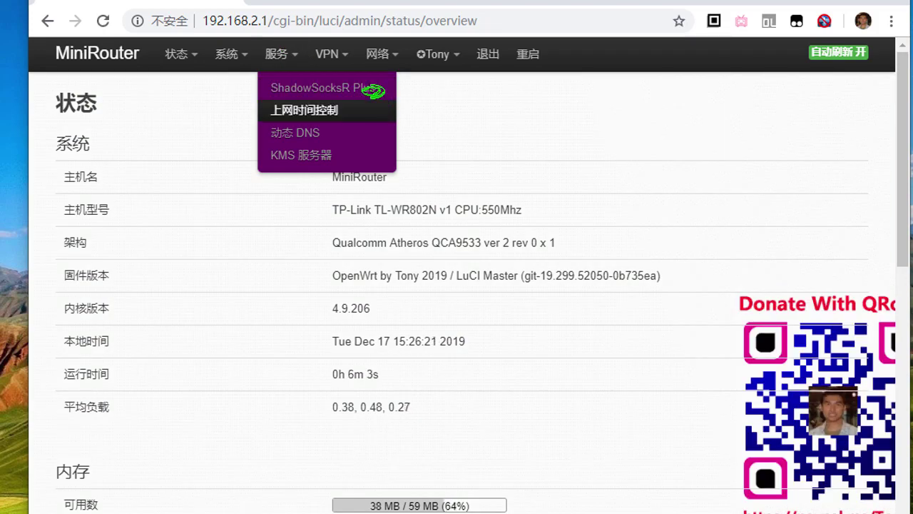
{"action": "left_click", "coordinate": [371, 87]}
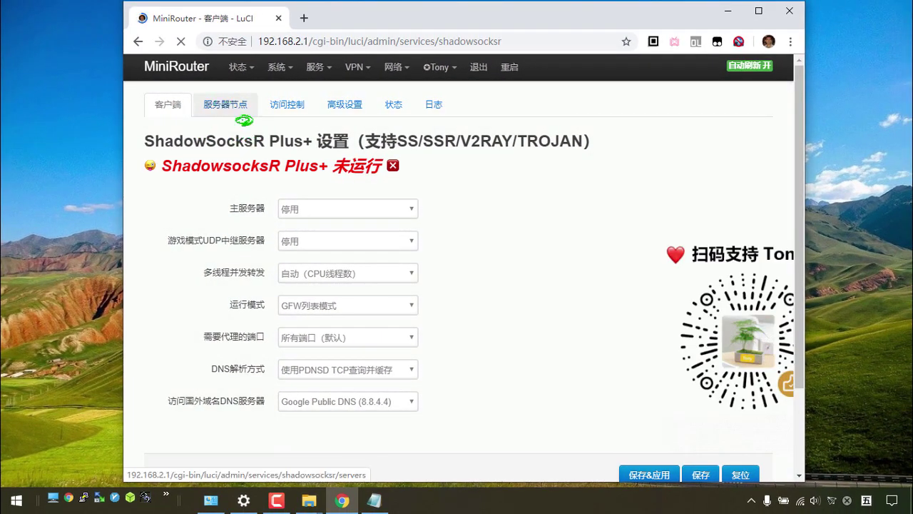
{"action": "left_click", "coordinate": [212, 109]}
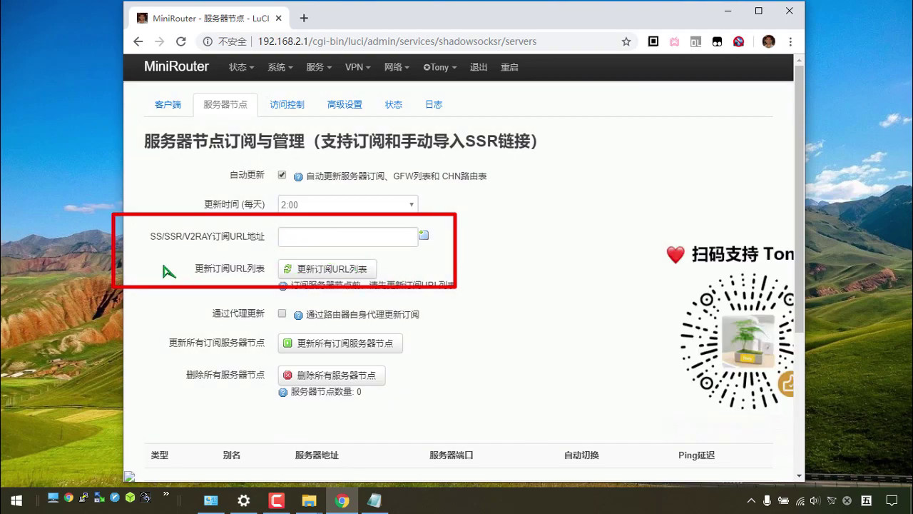
{"action": "scroll", "coordinate": [478, 315], "scroll_direction": "down", "scroll_amount": 3}
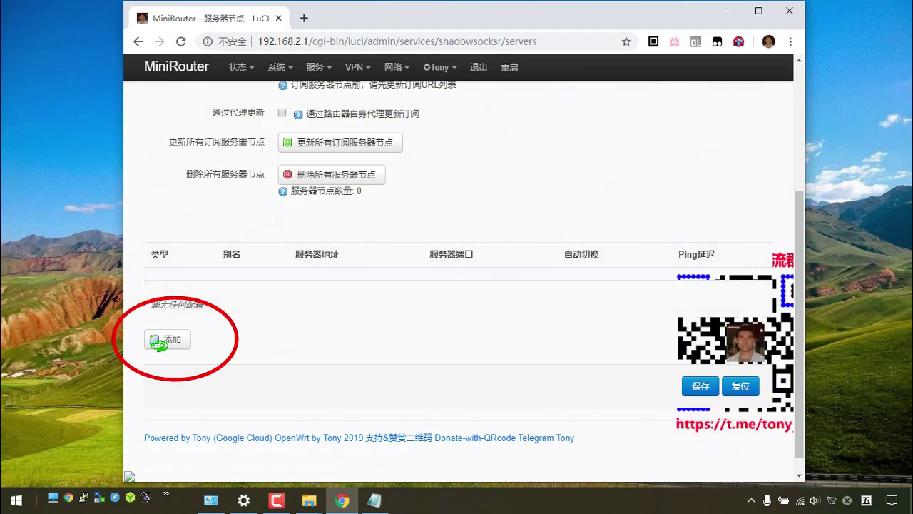
{"action": "left_click", "coordinate": [174, 338]}
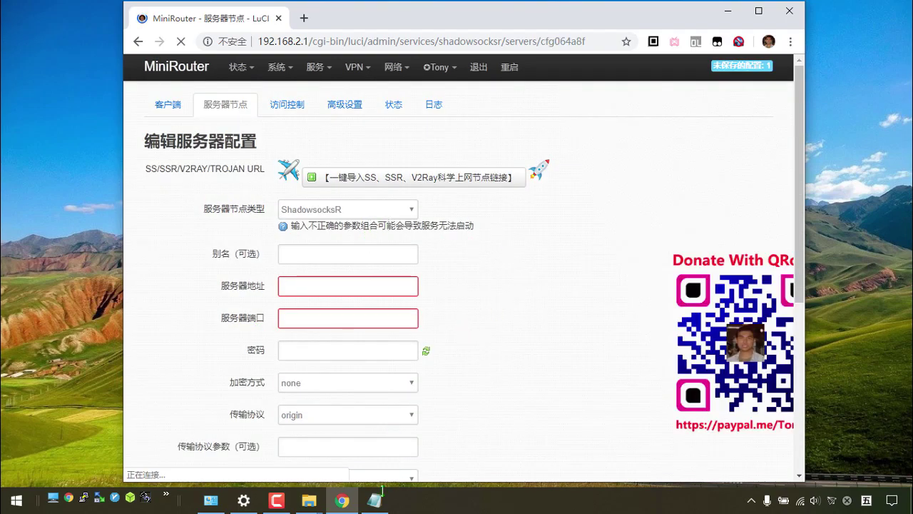
Copy the ss:// node link from Notepad, import it into the new server node, and save and apply the node.
{"action": "left_click", "coordinate": [374, 500]}
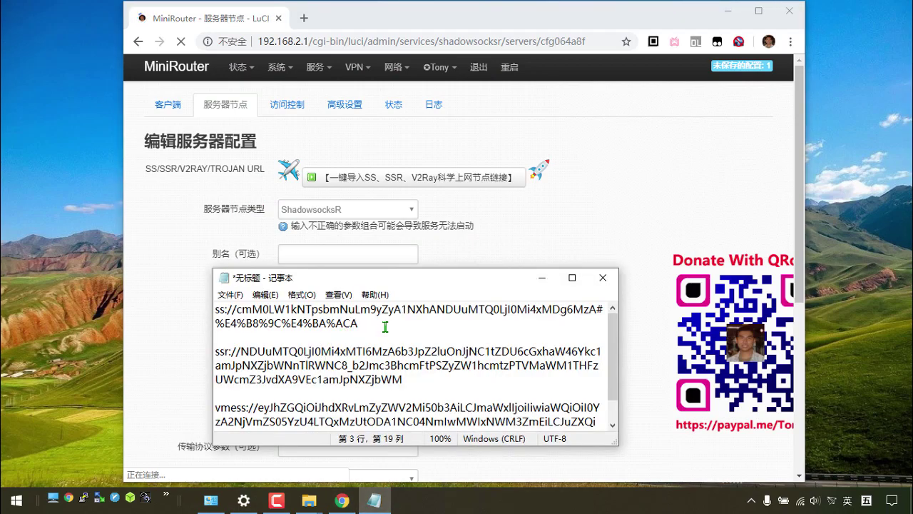
{"action": "left_click_drag", "start_coordinate": [385, 326], "coordinate": [216, 308]}
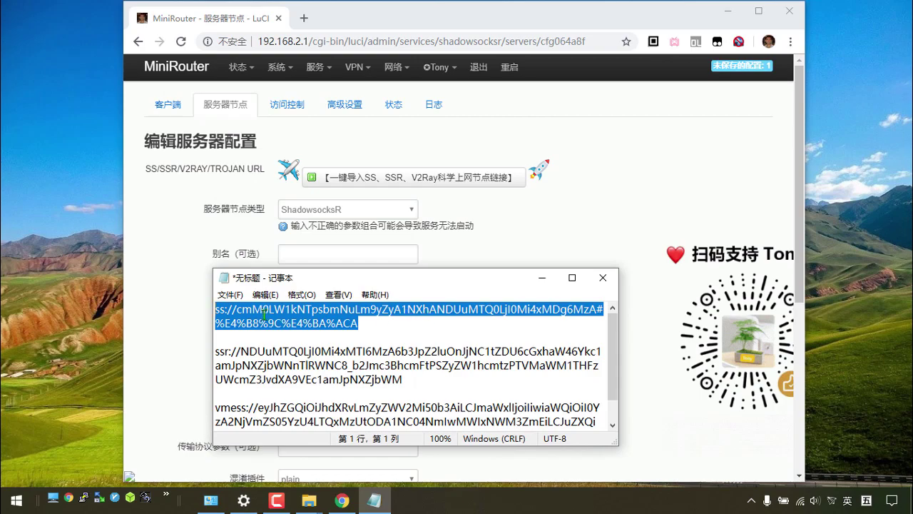
{"action": "left_click", "coordinate": [416, 179]}
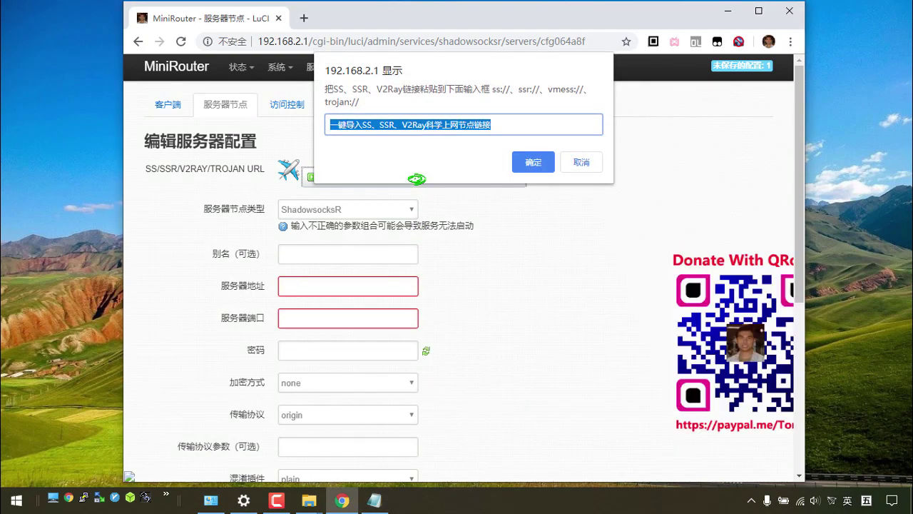
{"action": "key", "text": "ctrl+v"}
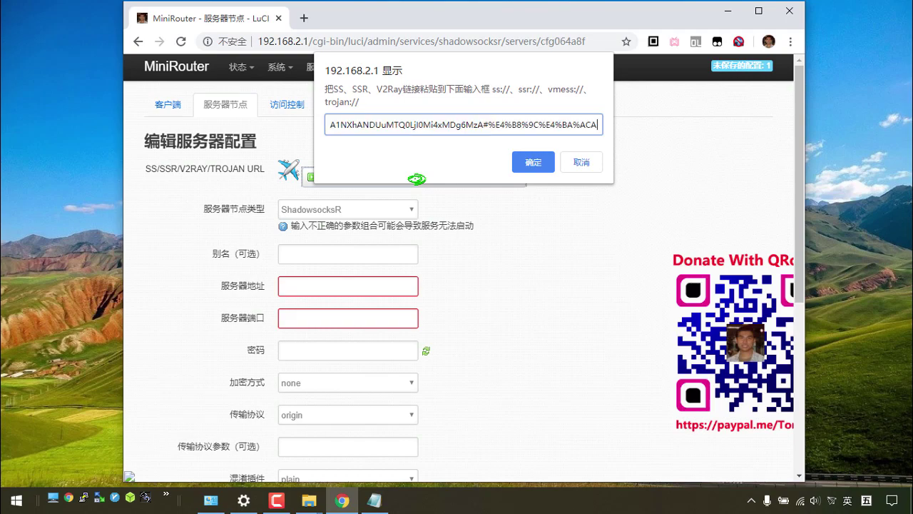
{"action": "left_click", "coordinate": [532, 163]}
{"action": "left_click", "coordinate": [309, 289]}
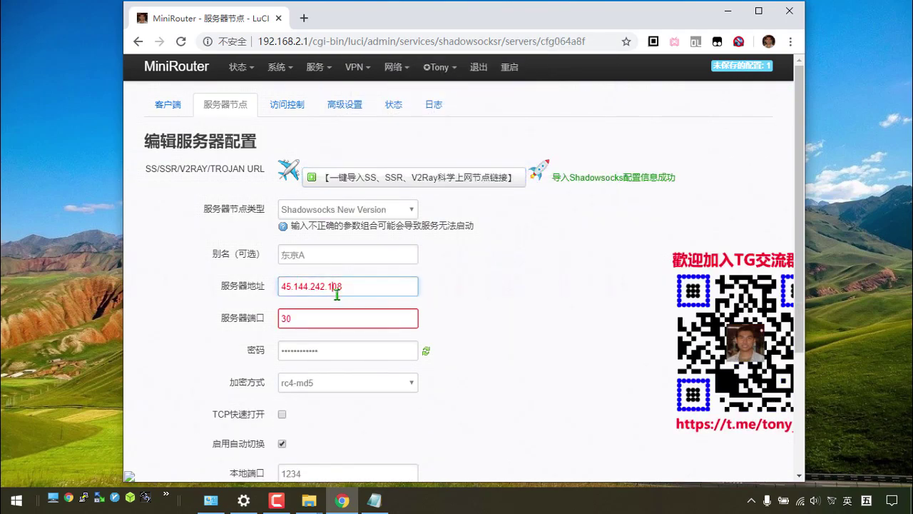
{"action": "left_click", "coordinate": [338, 316]}
{"action": "left_click", "coordinate": [467, 336]}
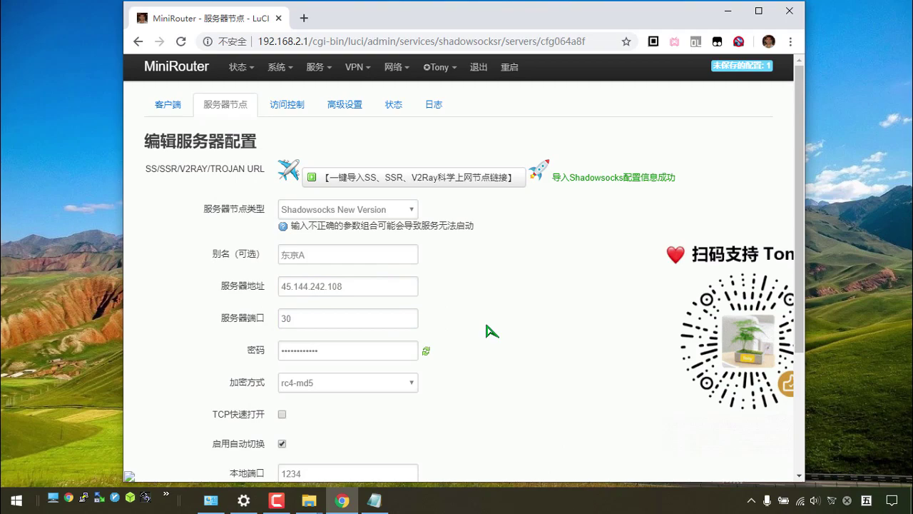
{"action": "scroll", "coordinate": [489, 331], "scroll_direction": "down", "scroll_amount": 3}
{"action": "left_click", "coordinate": [651, 366]}
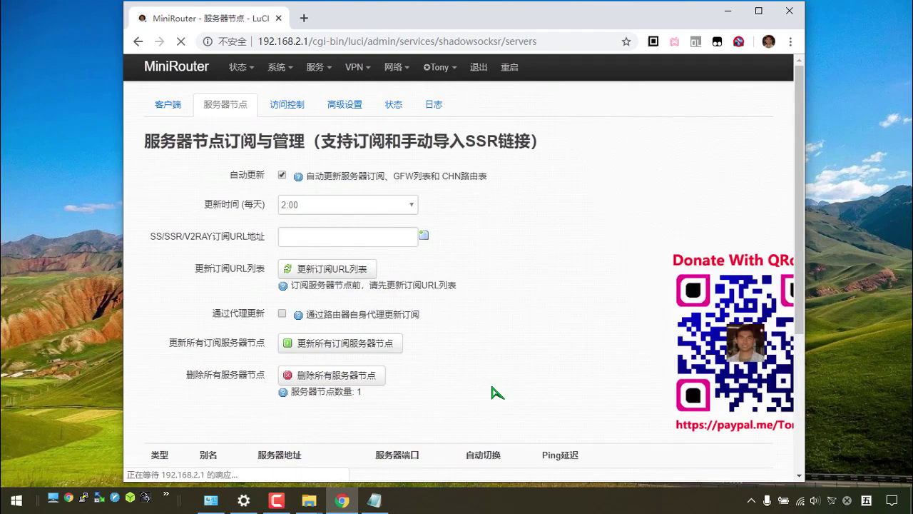
Add a second server node and import the ssr:// node link copied from Notepad into it.
{"action": "scroll", "coordinate": [491, 391], "scroll_direction": "down", "scroll_amount": 3}
{"action": "left_click", "coordinate": [169, 335]}
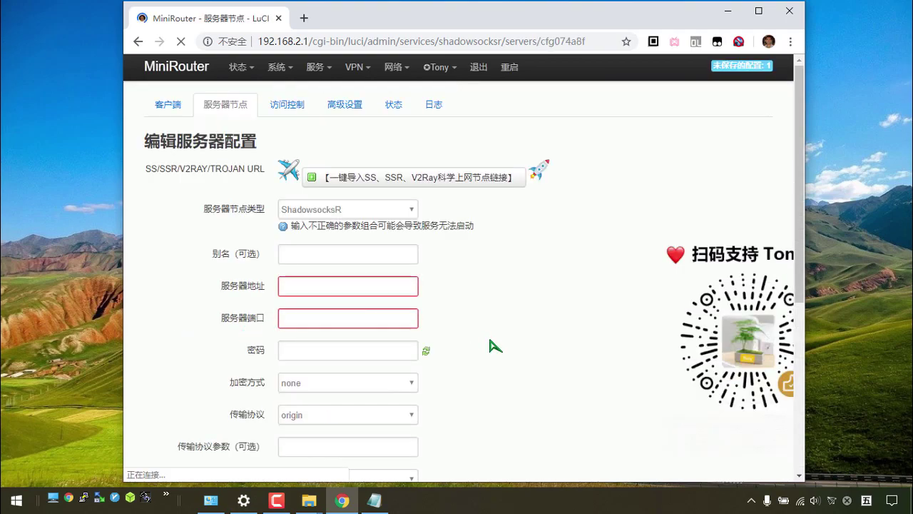
{"action": "left_click", "coordinate": [374, 500]}
{"action": "left_click", "coordinate": [296, 352]}
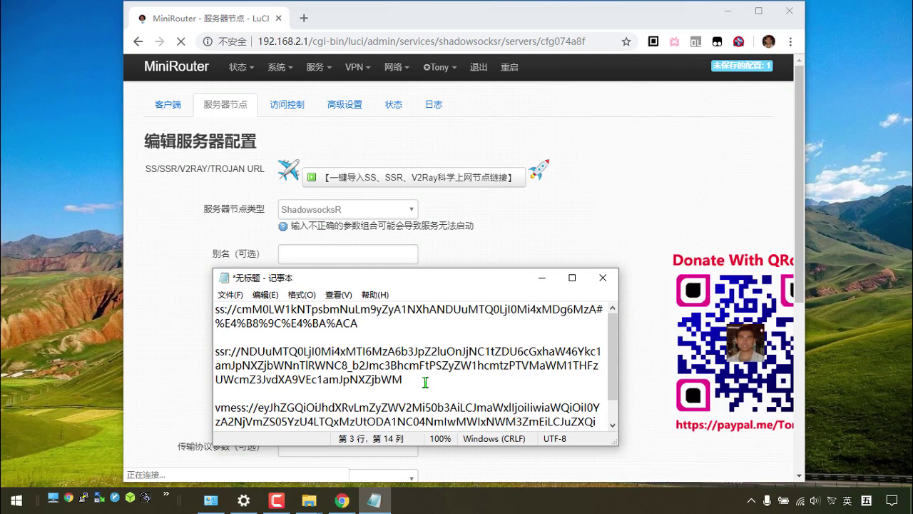
{"action": "left_click_drag", "start_coordinate": [414, 378], "coordinate": [163, 355]}
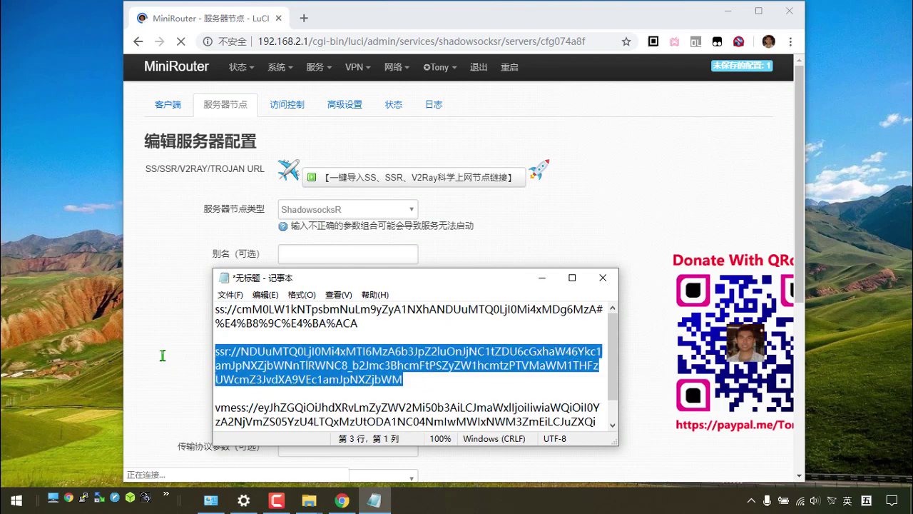
{"action": "left_click", "coordinate": [542, 277]}
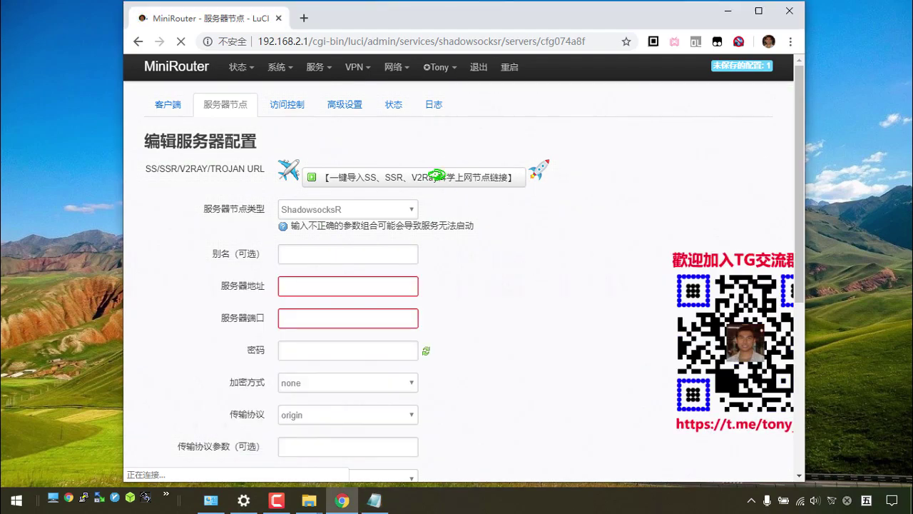
{"action": "left_click", "coordinate": [436, 175]}
{"action": "key", "text": "ctrl+v"}
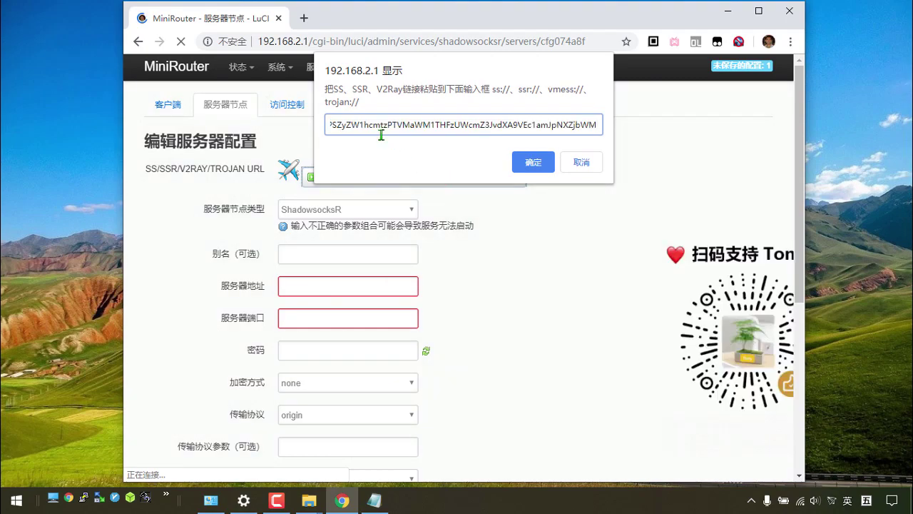
{"action": "left_click", "coordinate": [533, 163]}
{"action": "left_click", "coordinate": [351, 321]}
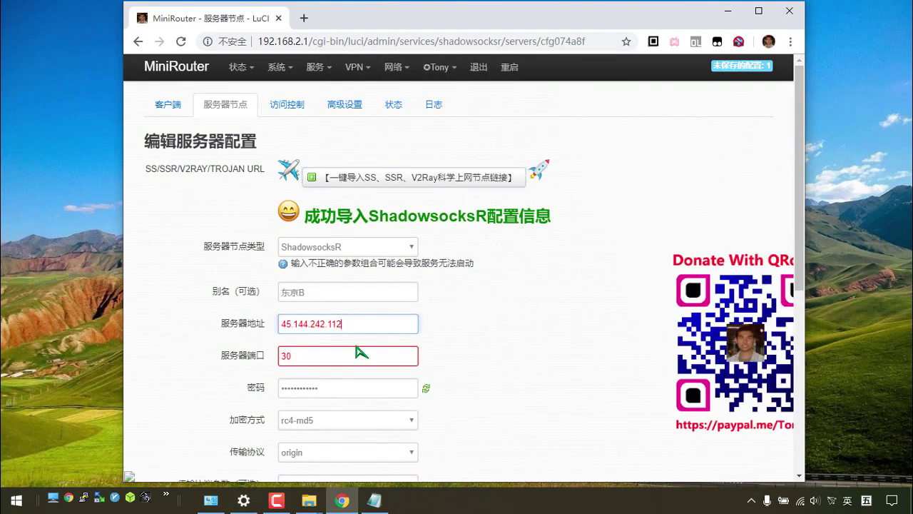
{"action": "left_click", "coordinate": [356, 355]}
{"action": "left_click", "coordinate": [537, 376]}
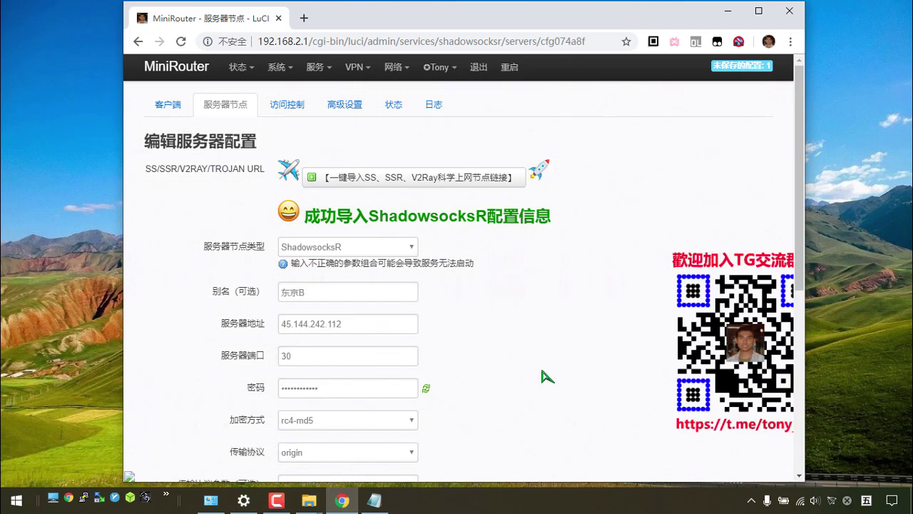
Save and apply the imported ShadowsocksR node 东京B and check the server node list.
{"action": "scroll", "coordinate": [542, 376], "scroll_direction": "down", "scroll_amount": 5}
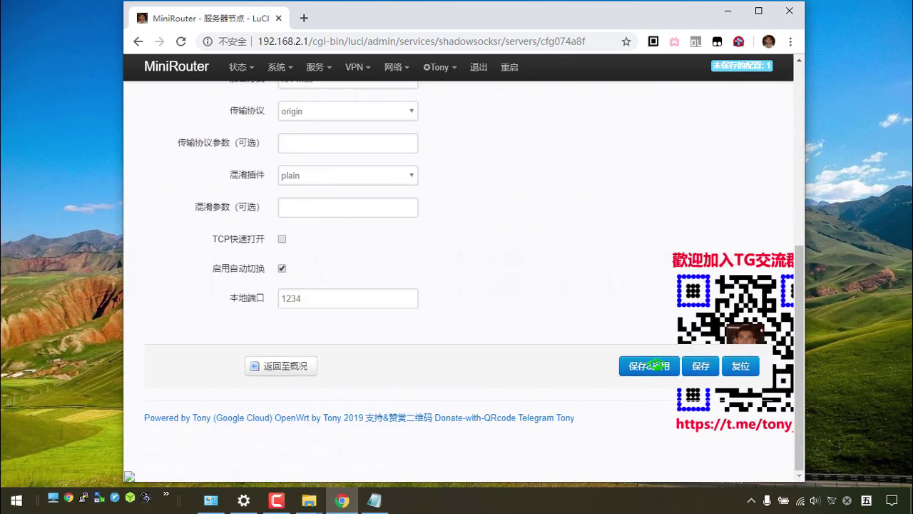
{"action": "left_click", "coordinate": [656, 365]}
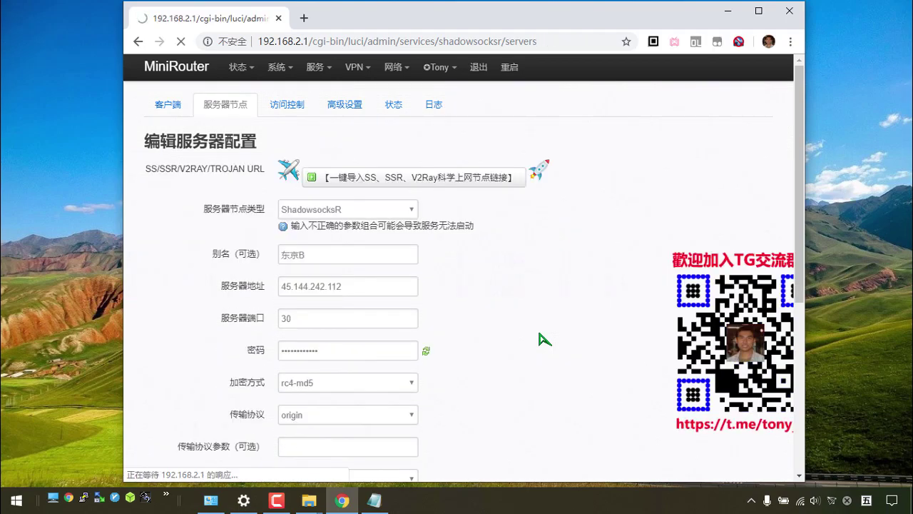
{"action": "scroll", "coordinate": [545, 338], "scroll_direction": "down", "scroll_amount": 3}
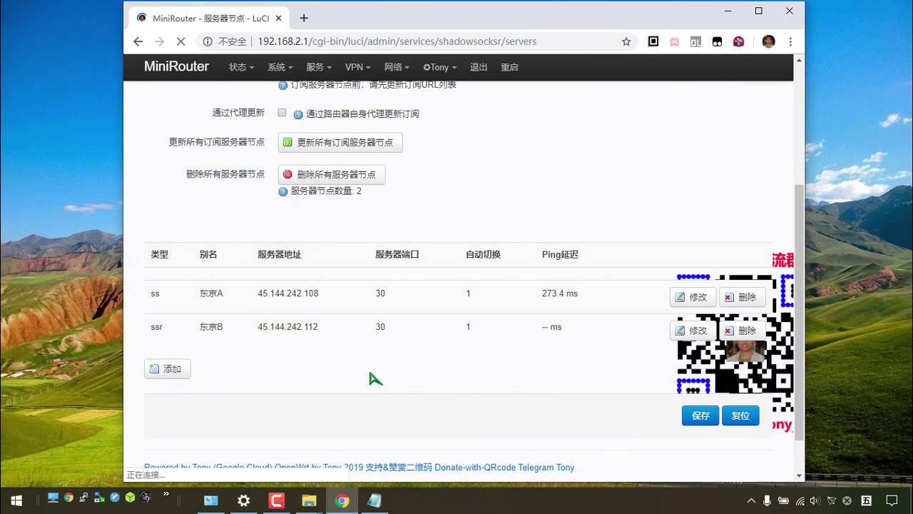
Set the main server (主服务器) in the ShadowSocksR Plus+ client settings to [SS]:东京A.
{"action": "left_click", "coordinate": [167, 106]}
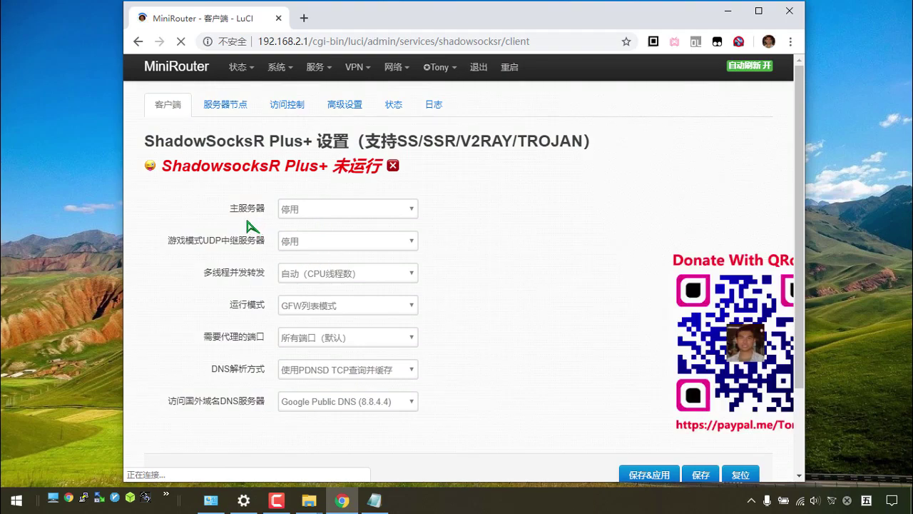
{"action": "left_click", "coordinate": [385, 212]}
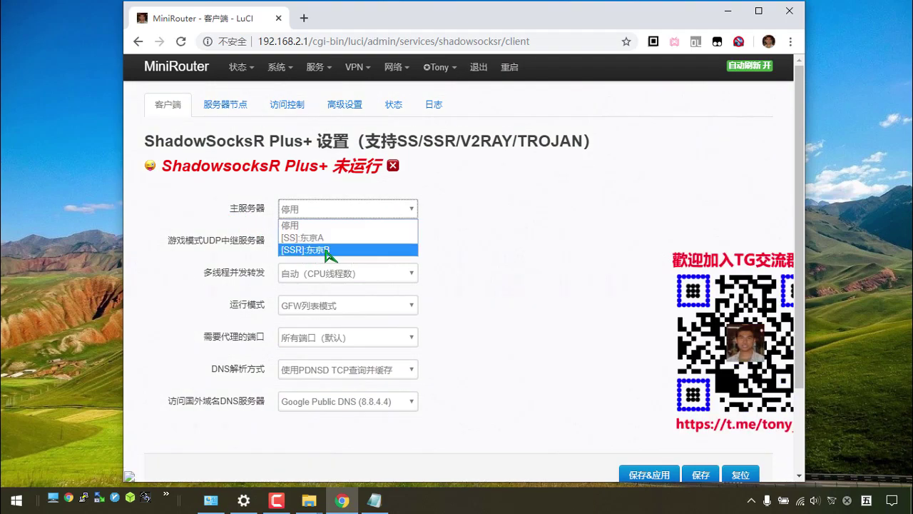
{"action": "left_click", "coordinate": [338, 238]}
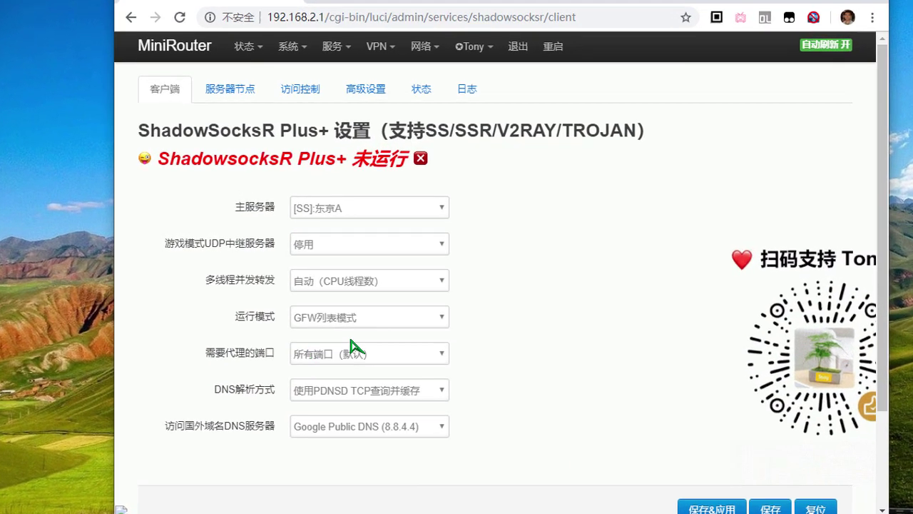
Try 全局模式 as the client's running mode (运行模式) and set it back to GFW列表模式.
{"action": "left_click", "coordinate": [360, 307]}
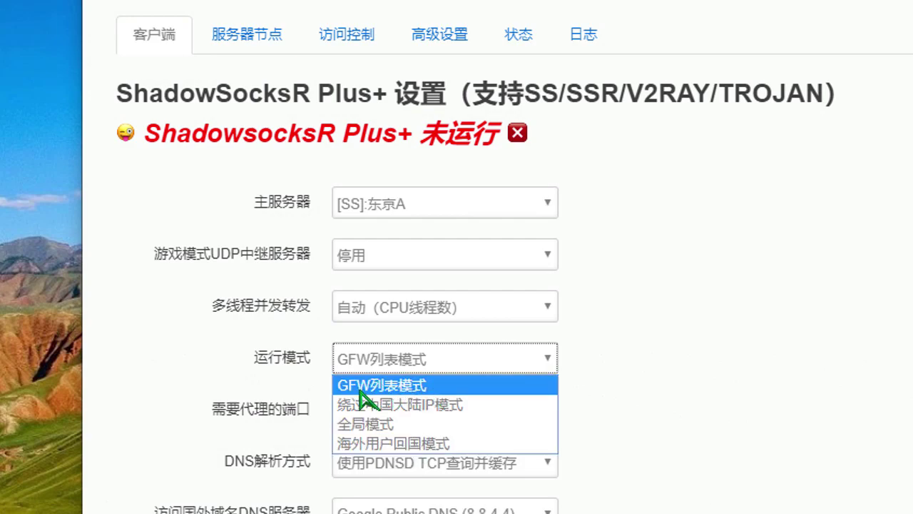
{"action": "left_click", "coordinate": [368, 426]}
{"action": "left_click", "coordinate": [440, 359]}
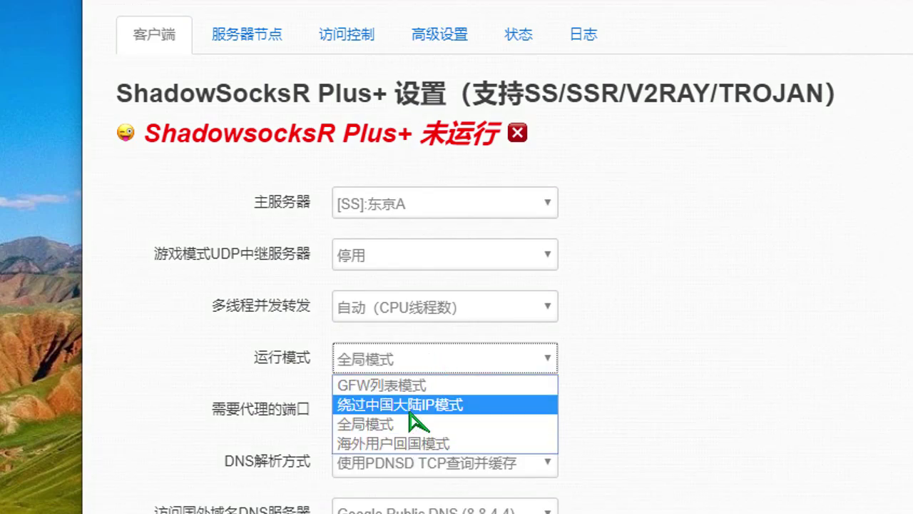
{"action": "left_click", "coordinate": [390, 385]}
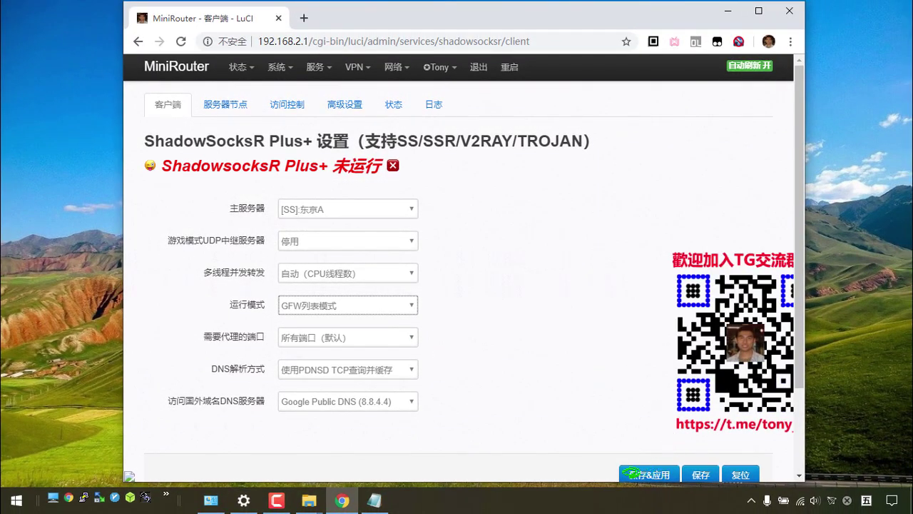
Save and apply the client settings, then run the 谷歌 and 百度 connectivity checks on the ShadowSocksR Plus+ status page.
{"action": "left_click", "coordinate": [631, 472]}
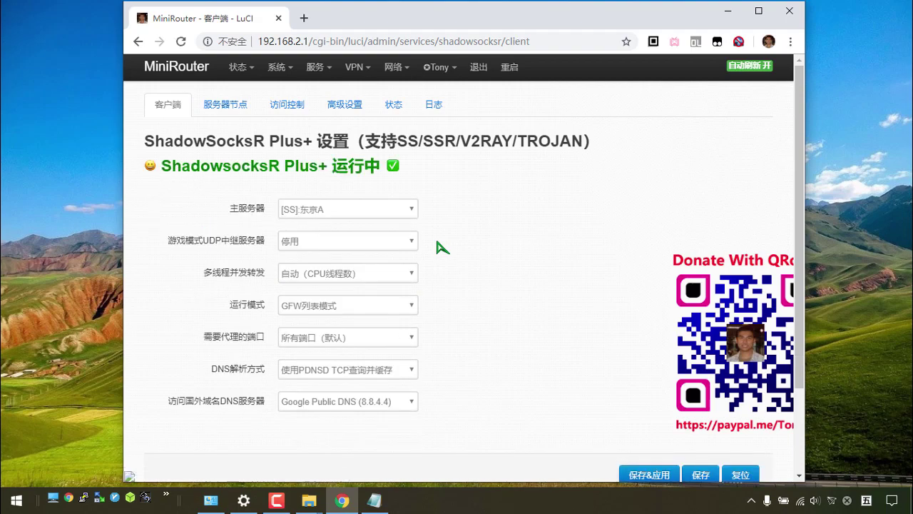
{"action": "left_click", "coordinate": [395, 105]}
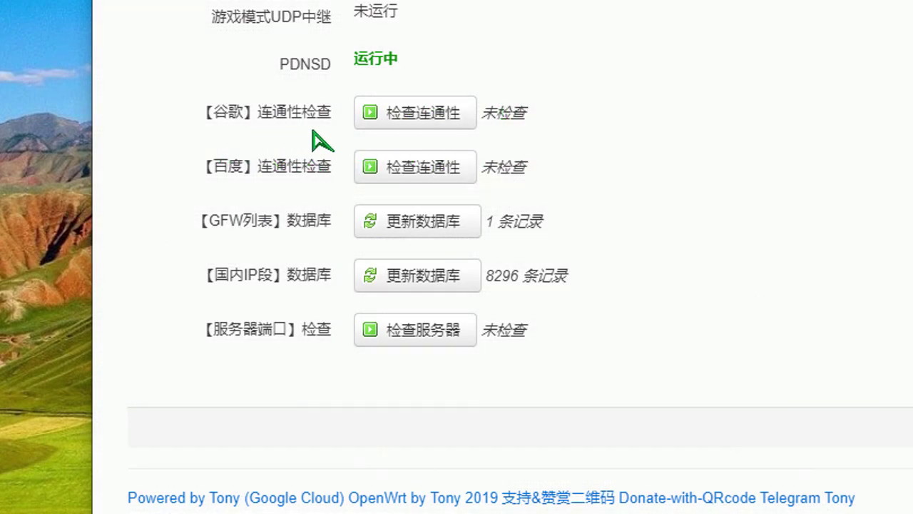
{"action": "left_click", "coordinate": [456, 112]}
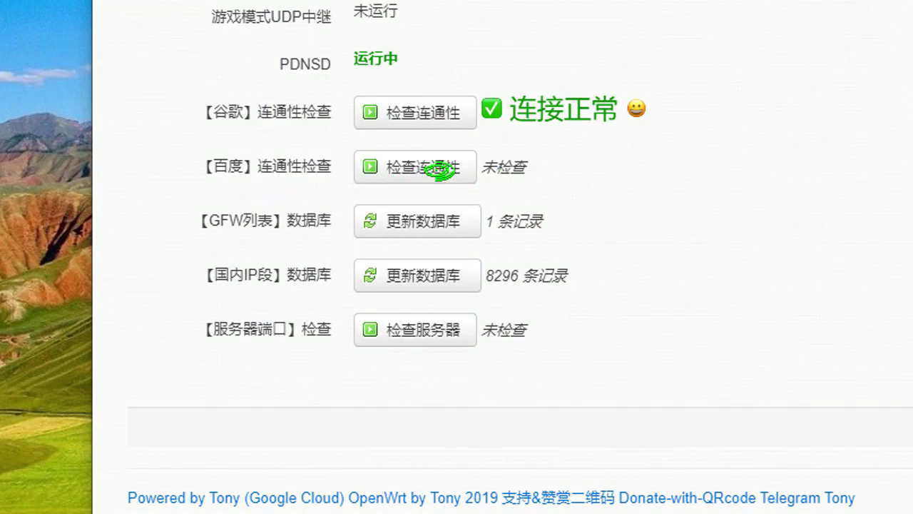
{"action": "left_click", "coordinate": [435, 169]}
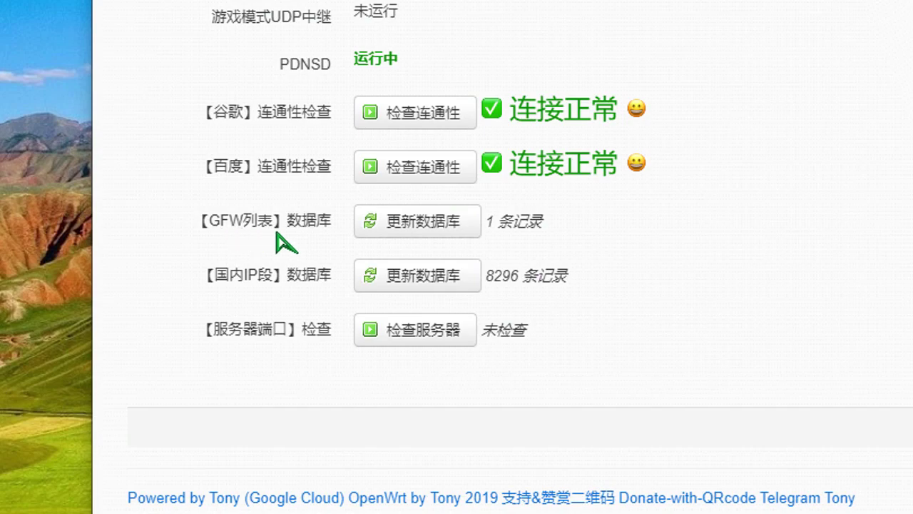
Start updates of the GFW列表 and 国内IP段 databases and run the server port check (服务器端口).
{"action": "left_click", "coordinate": [417, 219]}
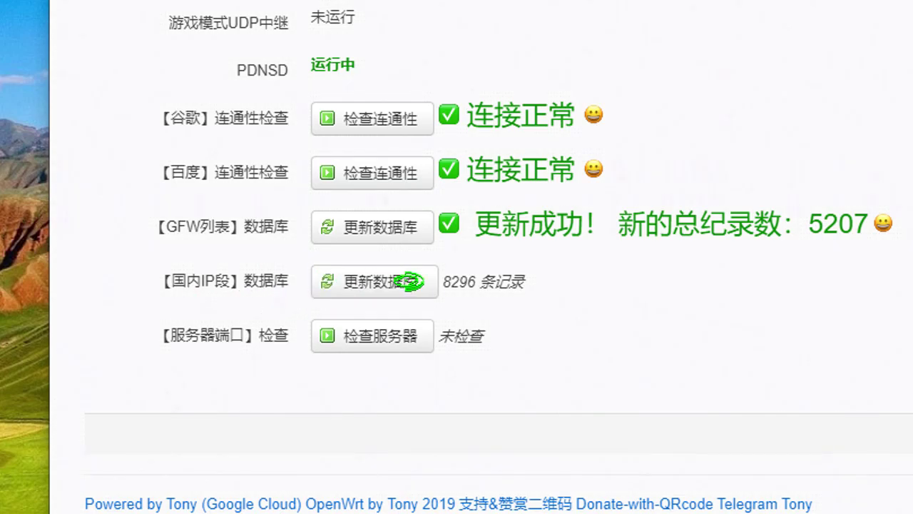
{"action": "left_click", "coordinate": [406, 281]}
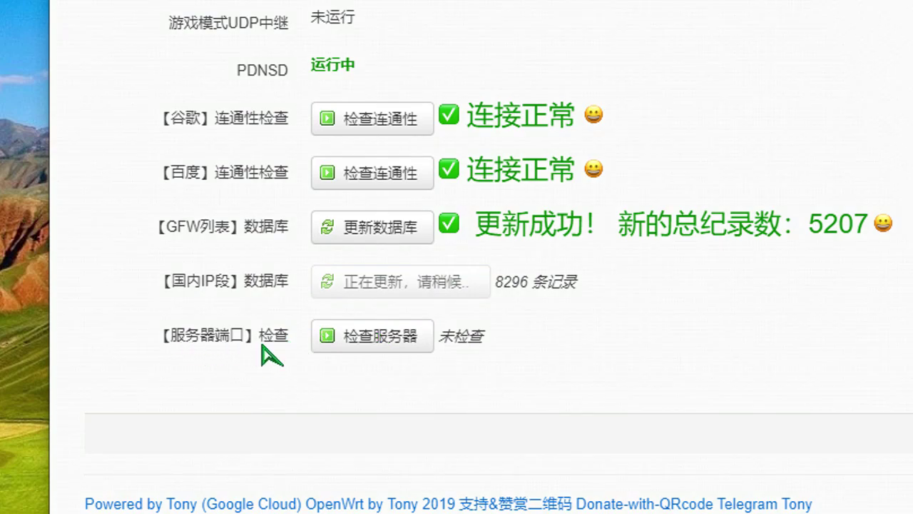
{"action": "left_click", "coordinate": [385, 334]}
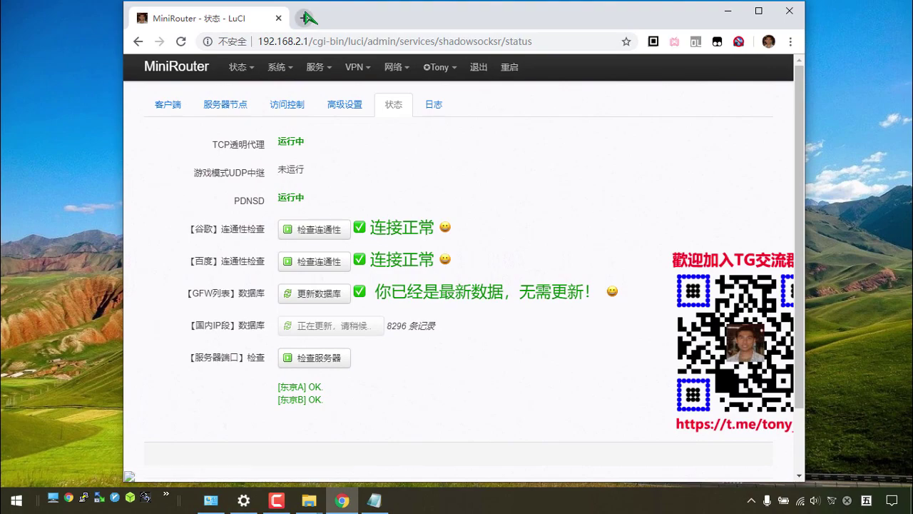
Open YouTube in a new browser tab and browse the recommended videos to test access to overseas sites.
{"action": "left_click", "coordinate": [307, 20]}
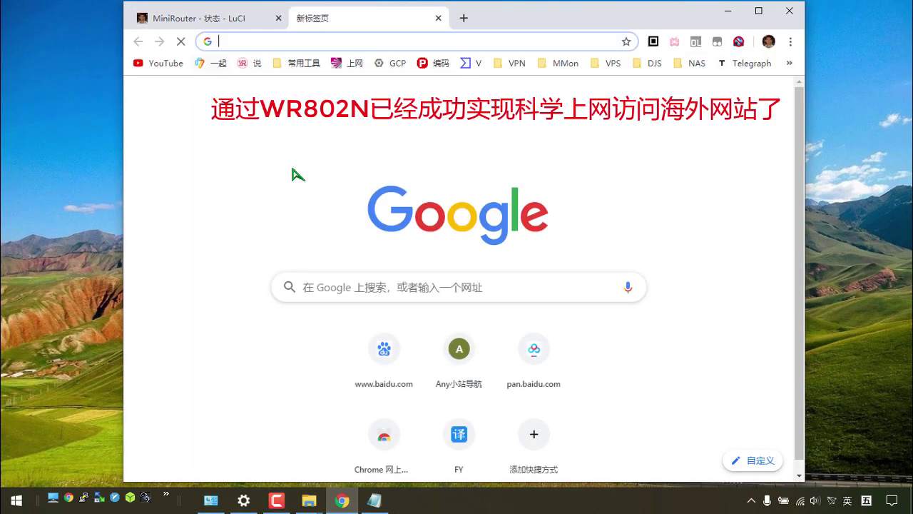
{"action": "left_click", "coordinate": [161, 64]}
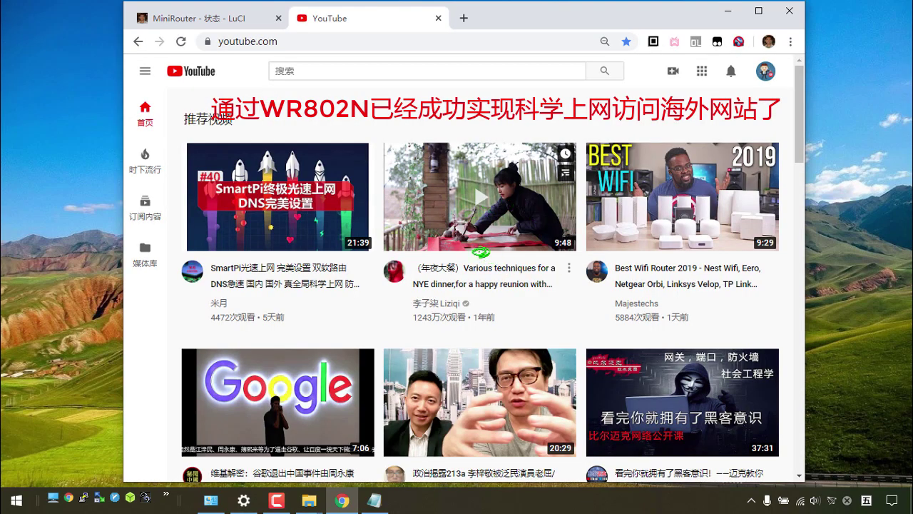
{"action": "mouse_move", "coordinate": [521, 232]}
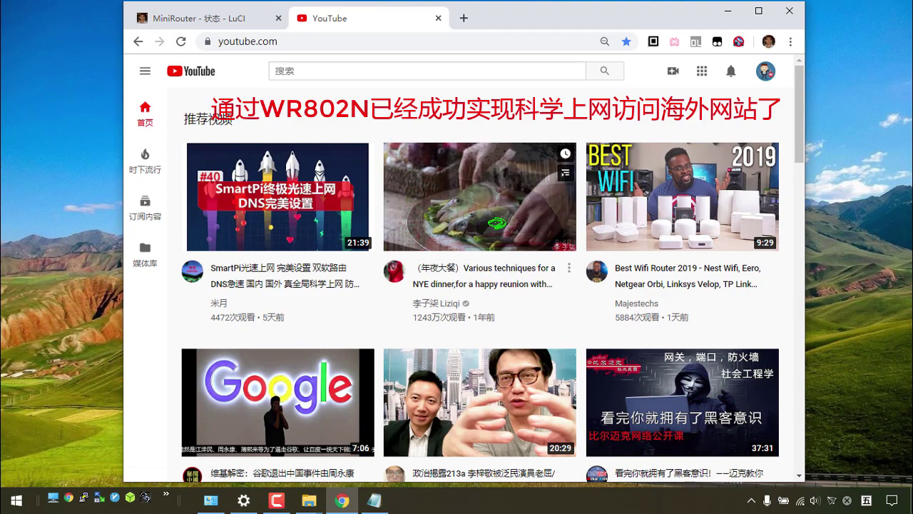
{"action": "scroll", "coordinate": [524, 229], "scroll_direction": "down", "scroll_amount": 6}
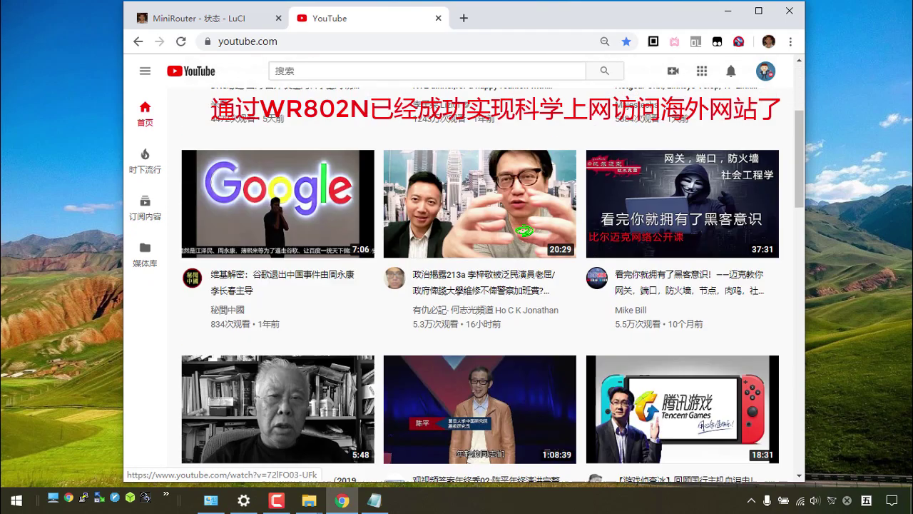
{"action": "scroll", "coordinate": [524, 230], "scroll_direction": "down", "scroll_amount": 4}
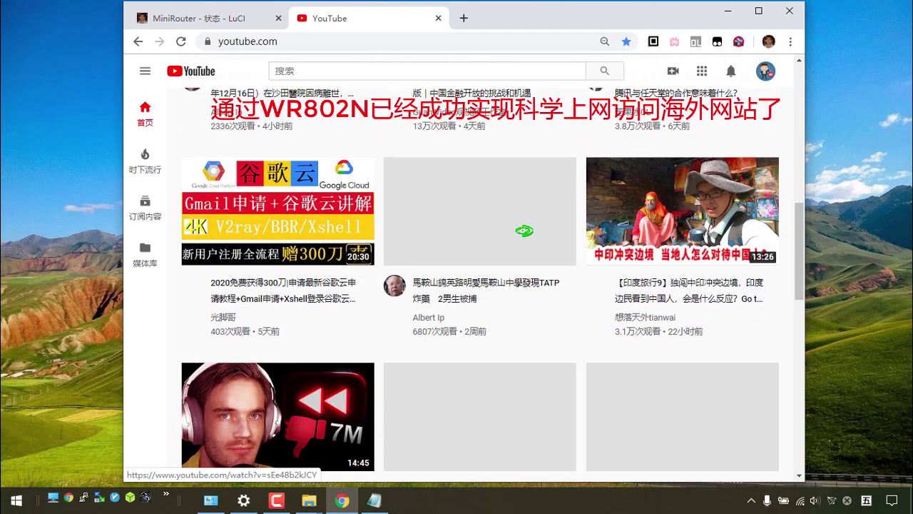
{"action": "scroll", "coordinate": [524, 231], "scroll_direction": "up", "scroll_amount": 8}
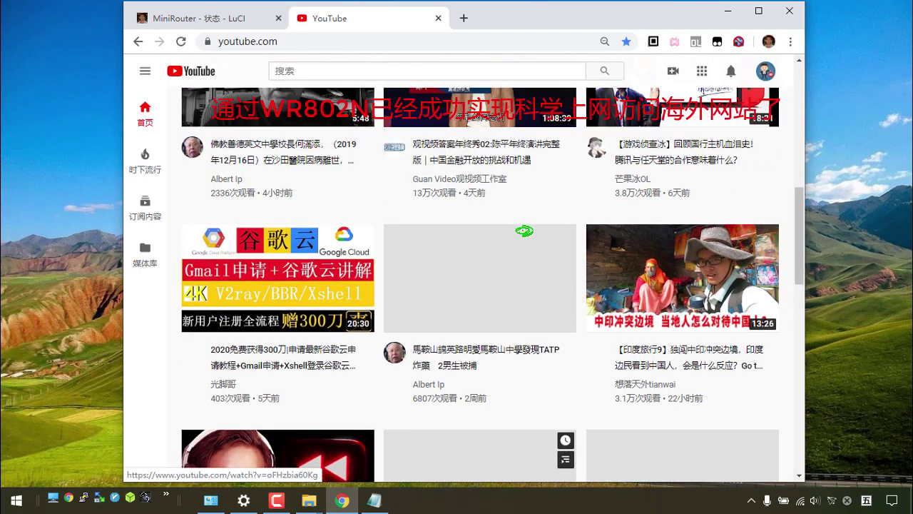
{"action": "scroll", "coordinate": [524, 229], "scroll_direction": "down", "scroll_amount": 3}
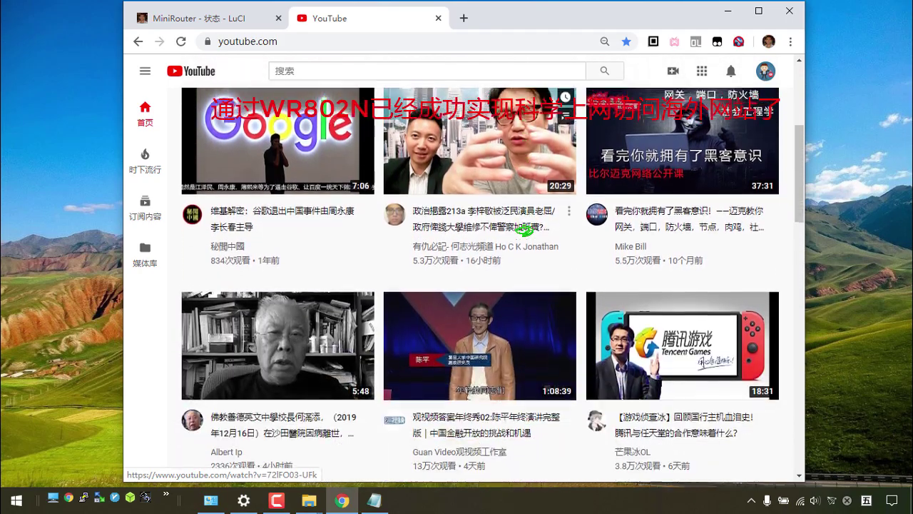
{"action": "scroll", "coordinate": [525, 230], "scroll_direction": "up", "scroll_amount": 6}
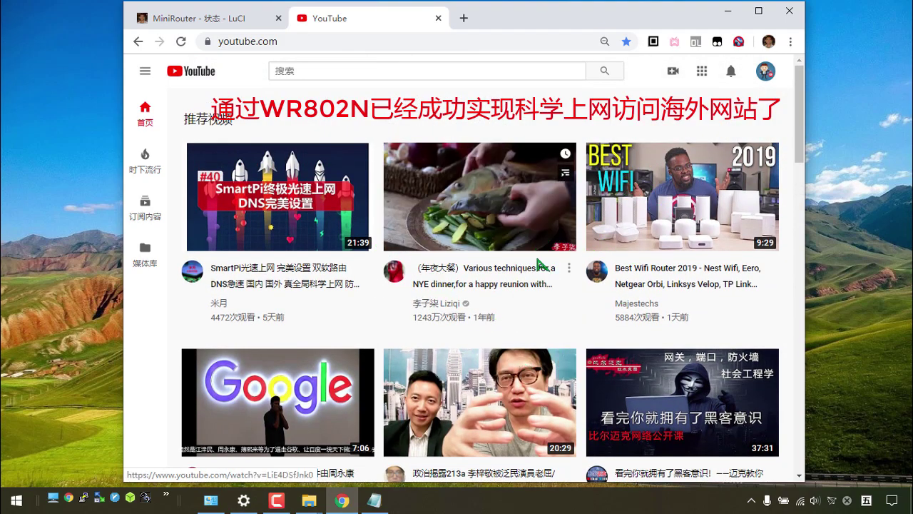
{"action": "left_click", "coordinate": [464, 18]}
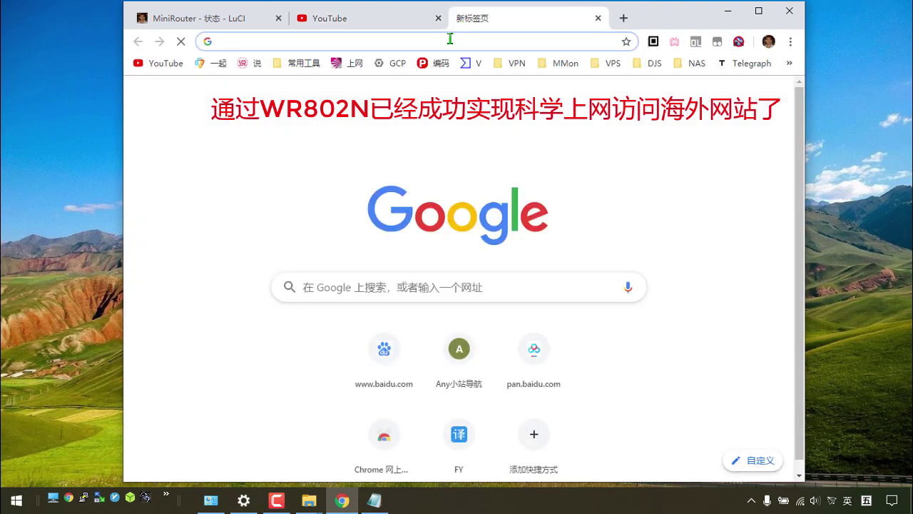
{"action": "type", "text": "www.facebook.com"}
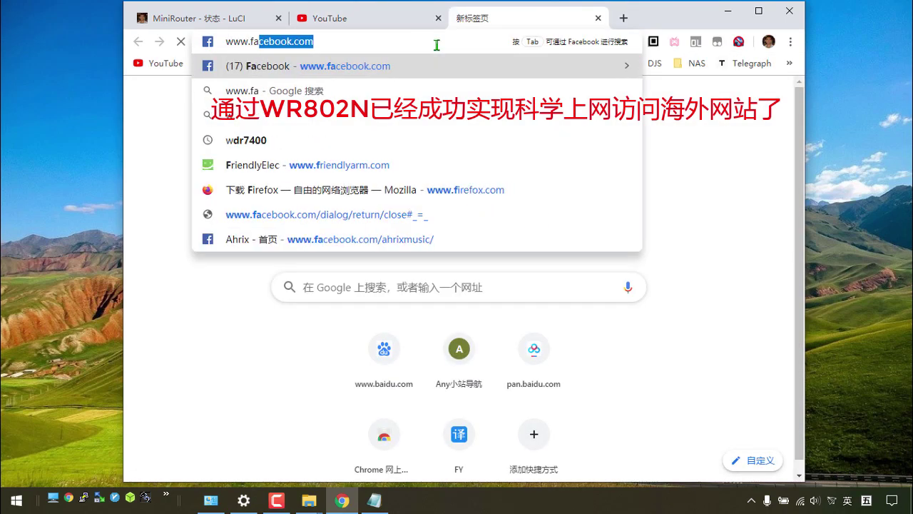
{"action": "key", "text": "Return"}
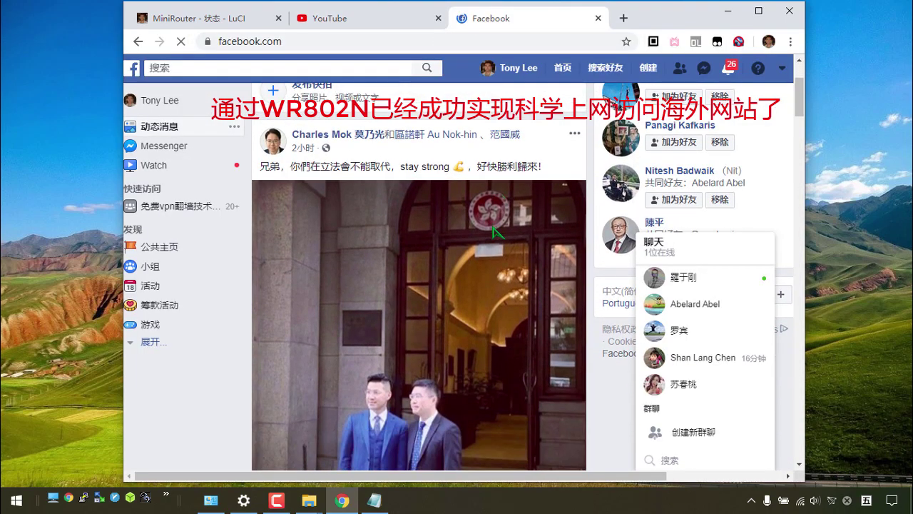
{"action": "scroll", "coordinate": [542, 205], "scroll_direction": "down", "scroll_amount": 8}
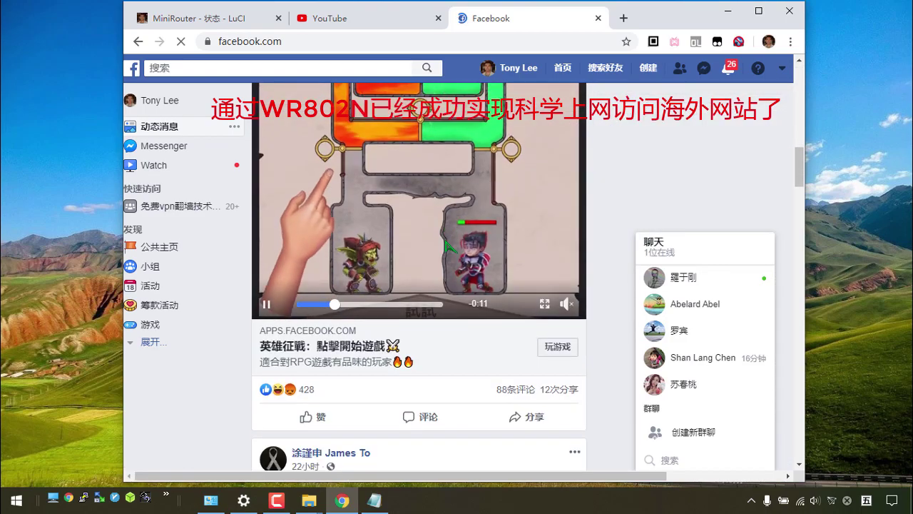
{"action": "scroll", "coordinate": [499, 264], "scroll_direction": "down", "scroll_amount": 1}
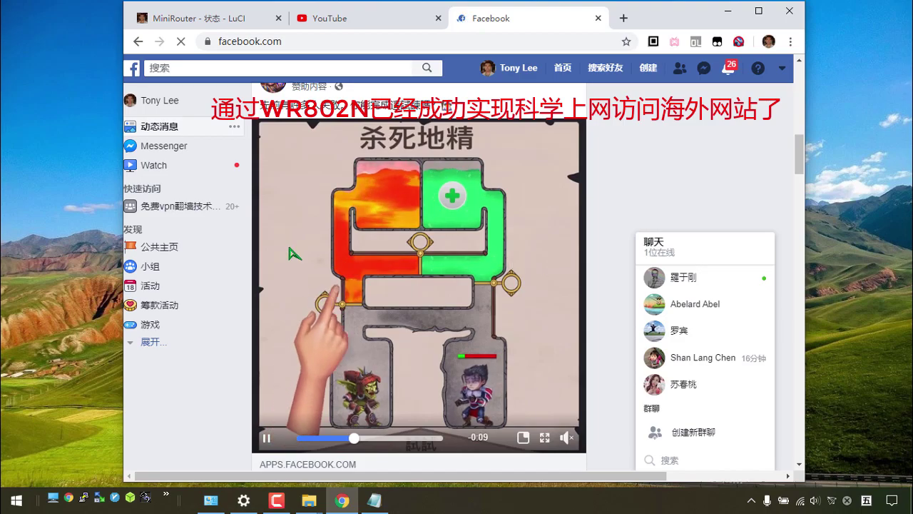
{"action": "scroll", "coordinate": [418, 224], "scroll_direction": "down", "scroll_amount": 3}
{"action": "scroll", "coordinate": [463, 286], "scroll_direction": "up", "scroll_amount": 5}
{"action": "scroll", "coordinate": [462, 286], "scroll_direction": "up", "scroll_amount": 8}
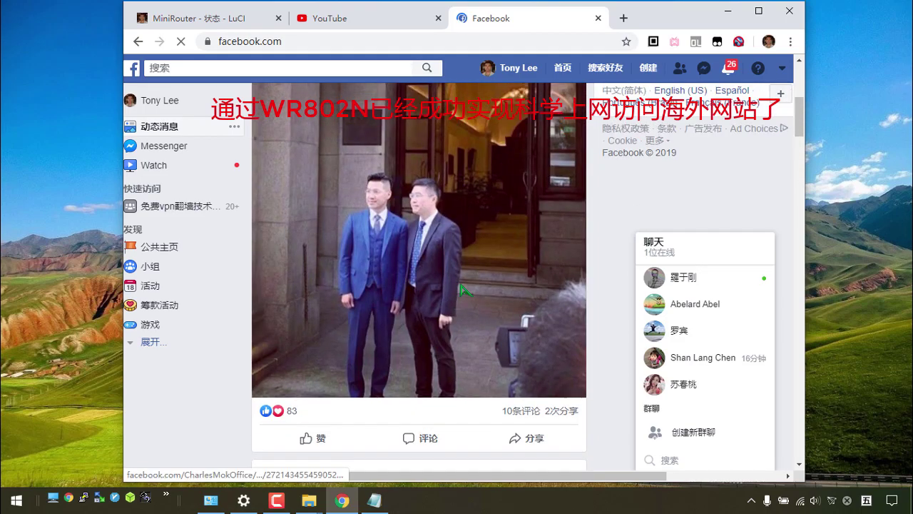
Return to the MiniRouter page, view the router's status overview (概况), and minimize the browser window.
{"action": "left_click", "coordinate": [362, 19]}
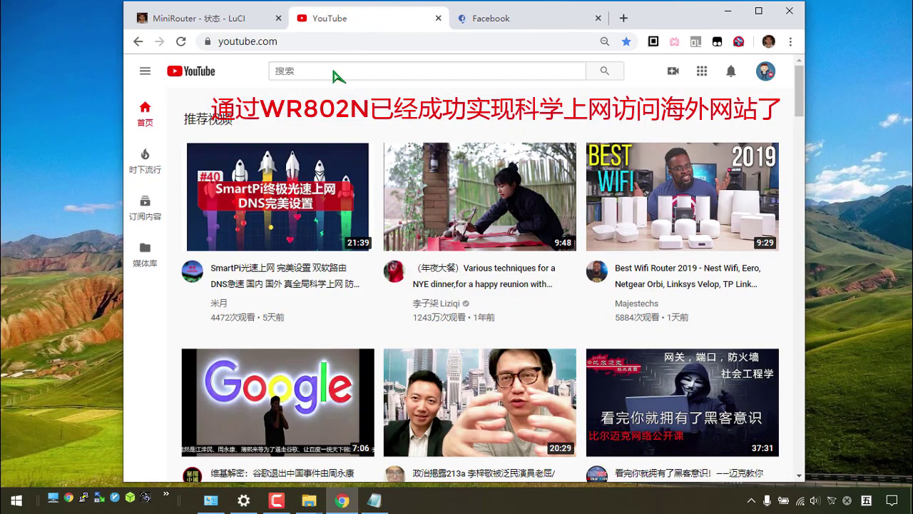
{"action": "left_click", "coordinate": [211, 20]}
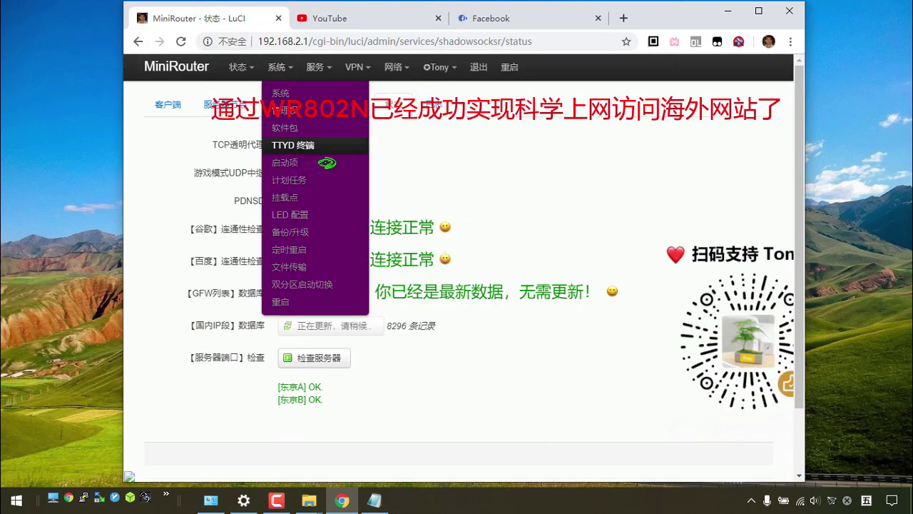
{"action": "mouse_move", "coordinate": [239, 72]}
{"action": "left_click", "coordinate": [242, 96]}
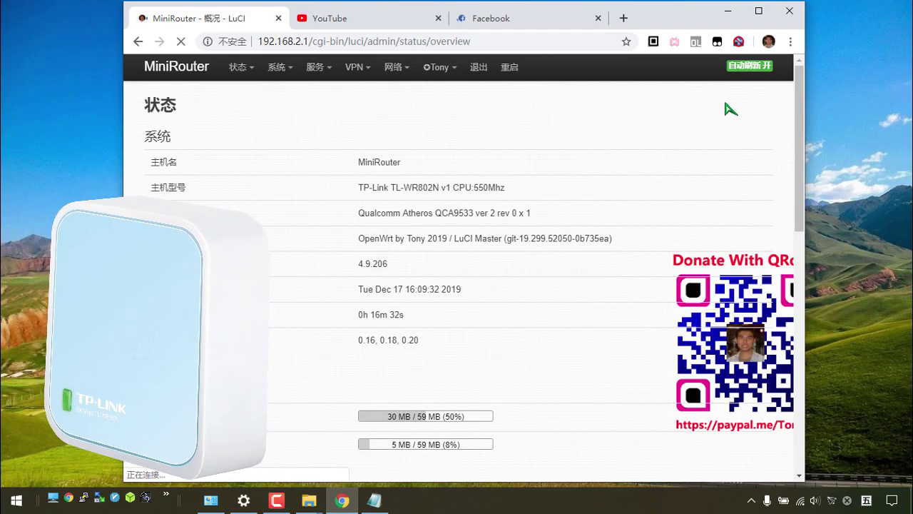
{"action": "left_click", "coordinate": [727, 12]}
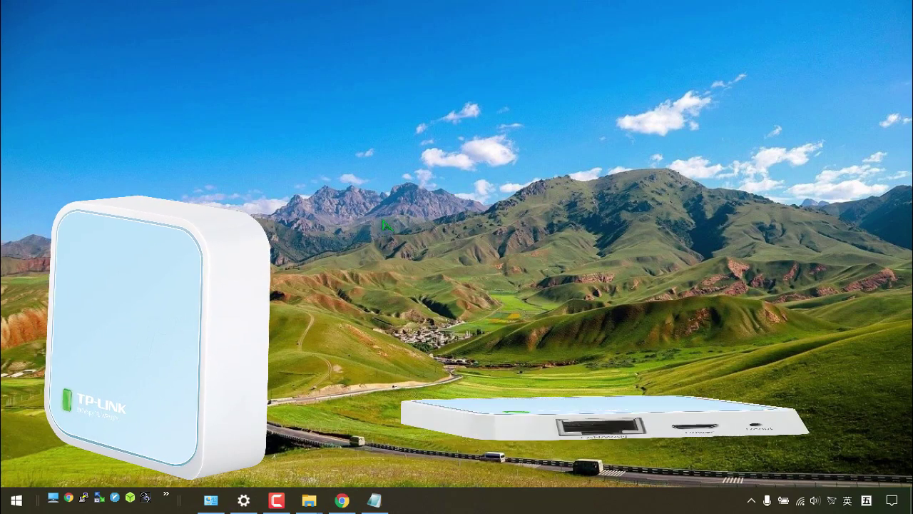